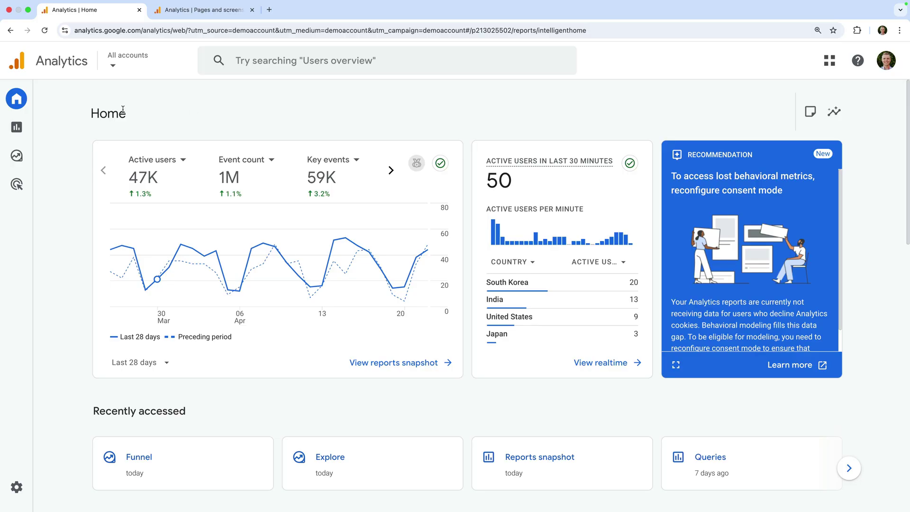
Open Acquisition > Traffic acquisition and scroll to its sessions-by-channel-group table
click(50, 127)
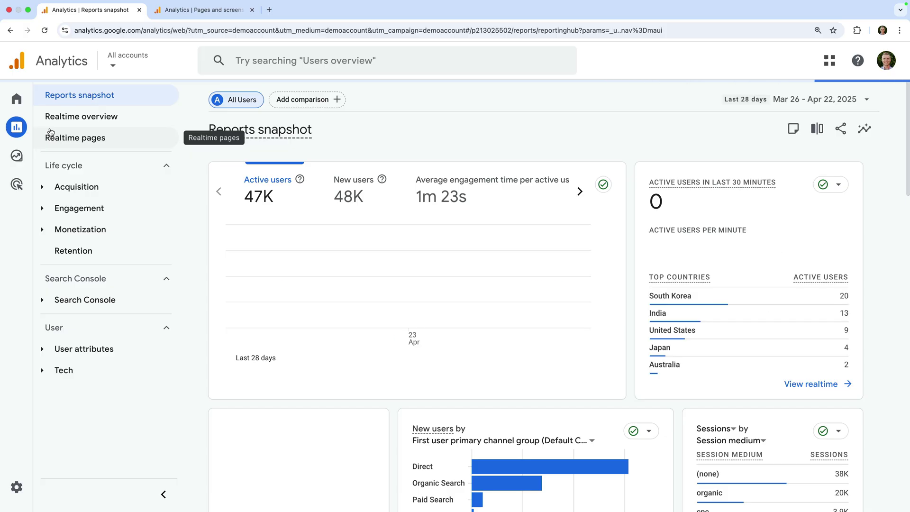
click(87, 187)
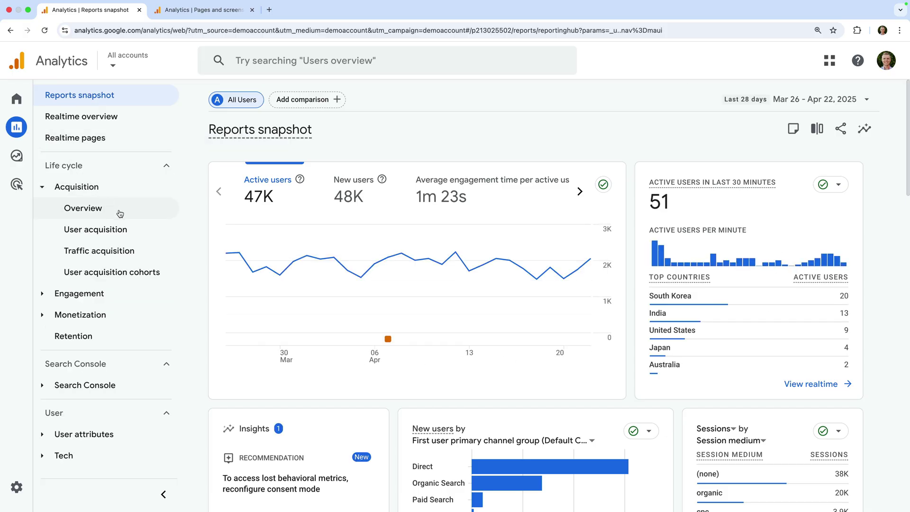
click(144, 254)
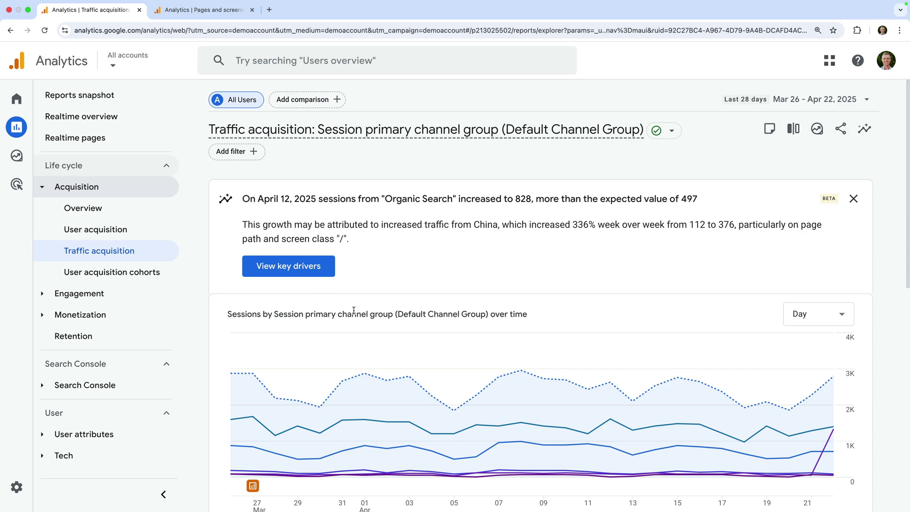
scroll(355, 314, down, 4)
scroll(354, 313, down, 5)
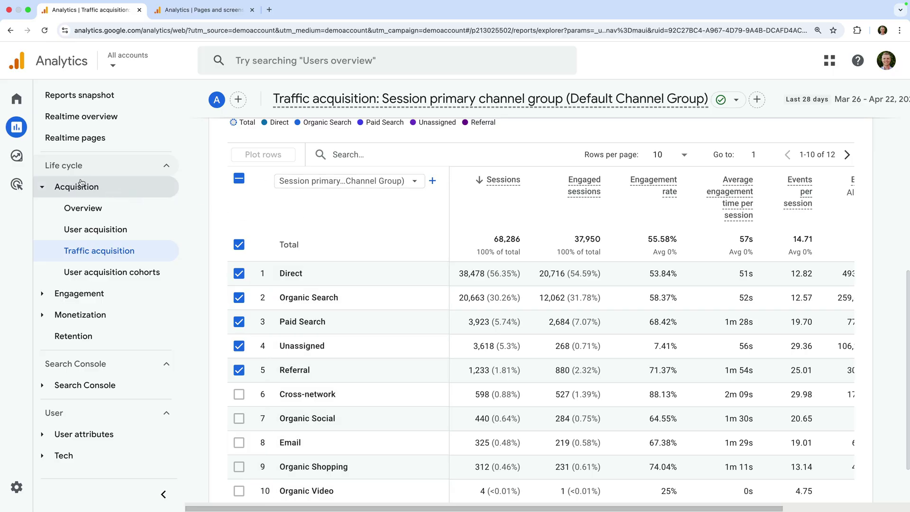
Start a new blank exploration from the Explore area
mouse_move(22, 161)
click(56, 161)
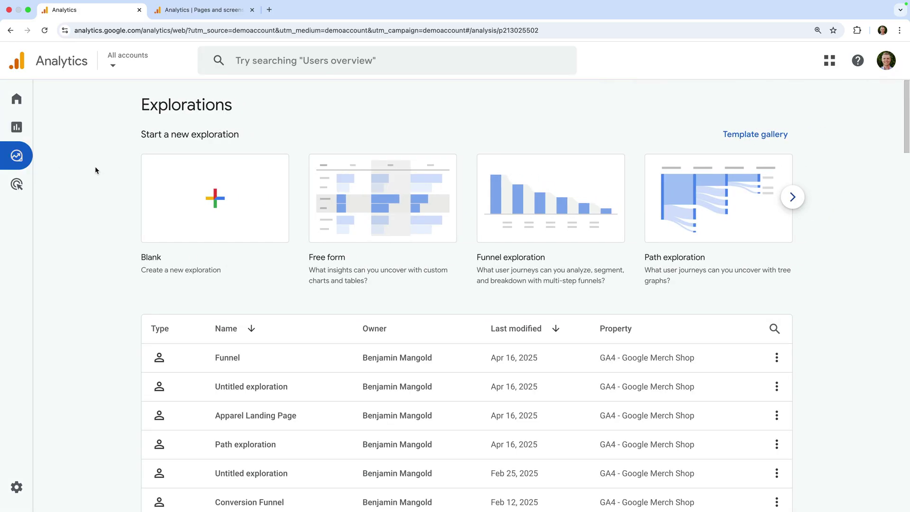
click(185, 211)
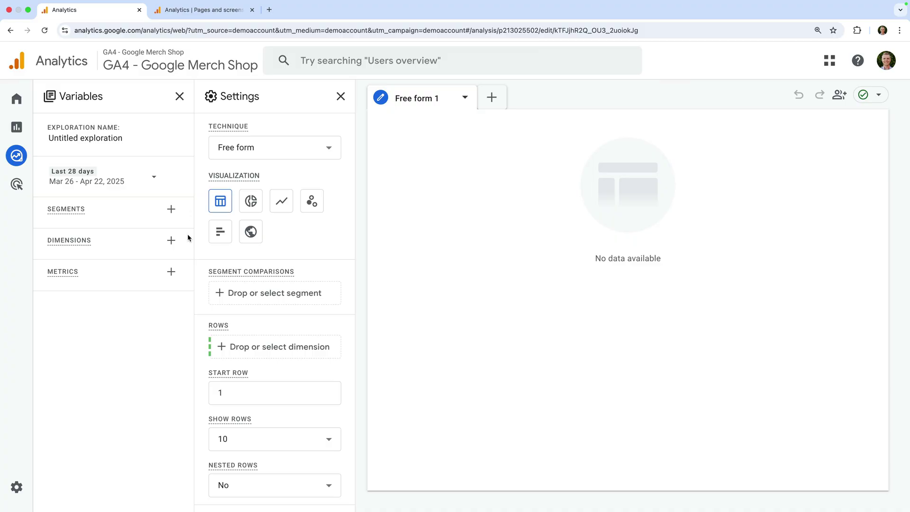
Add the Page path and screen class dimension, then bring up the metrics list
click(171, 240)
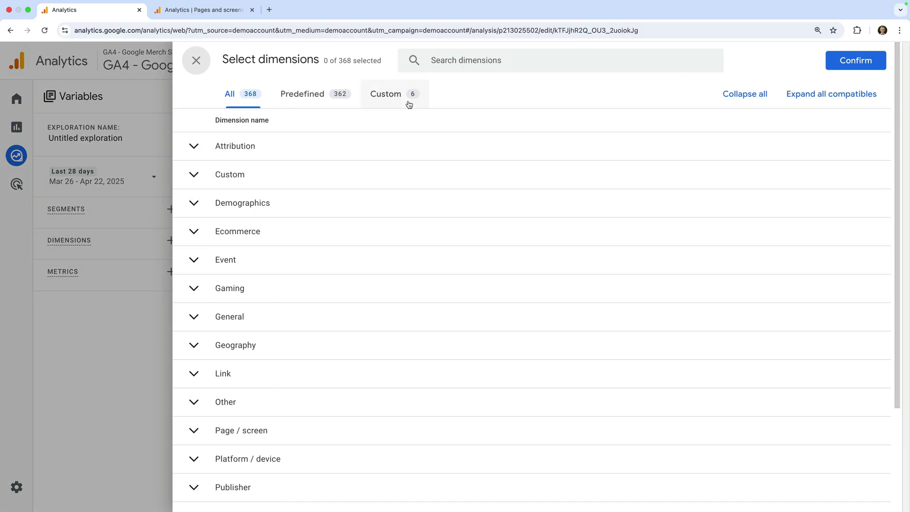
click(432, 60)
text(page path)
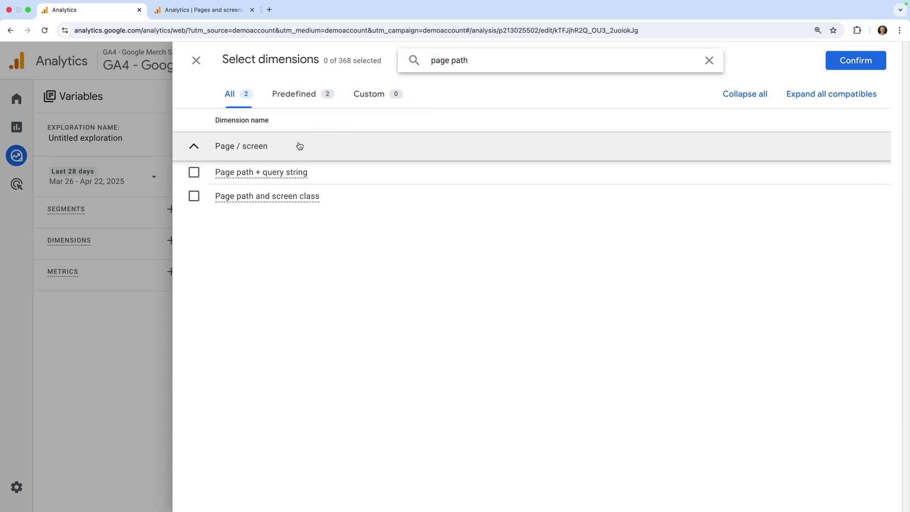
click(196, 196)
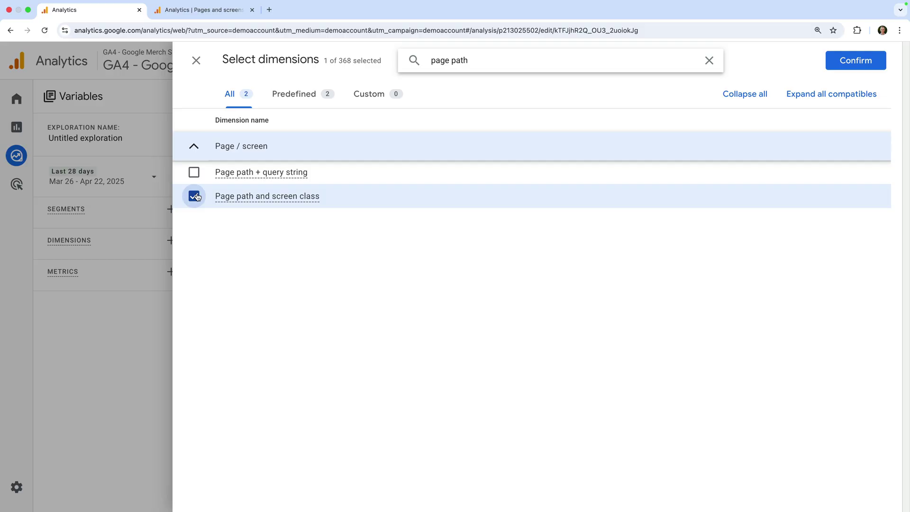
click(834, 65)
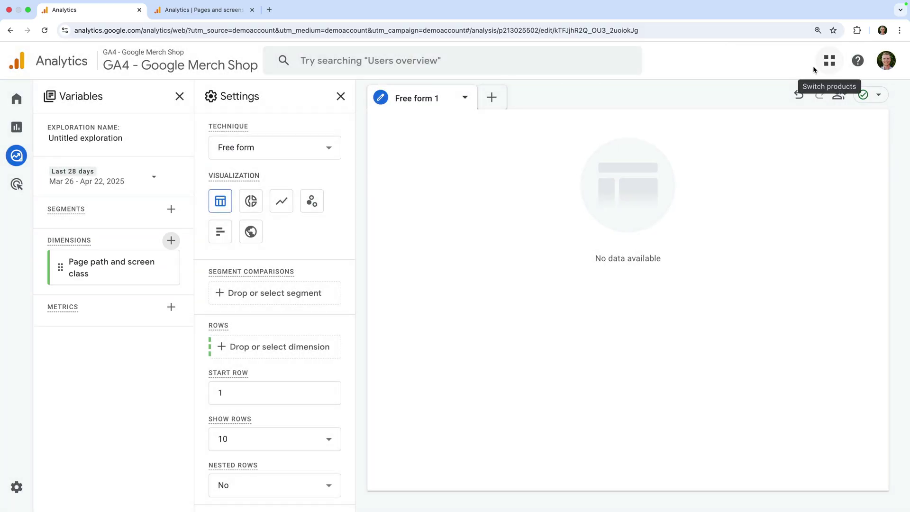
click(171, 307)
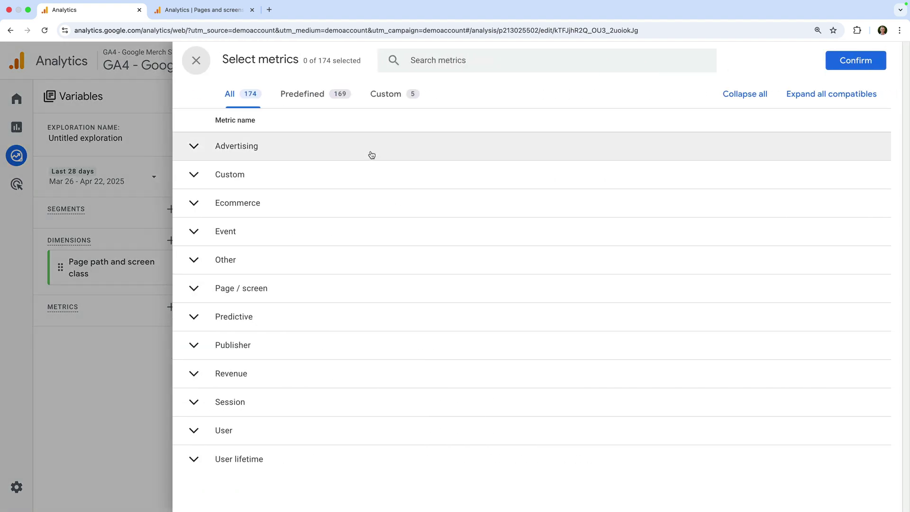
Search for and tick Bounce rate, Views and Active users, then confirm the selection
click(438, 61)
text(bounce rate)
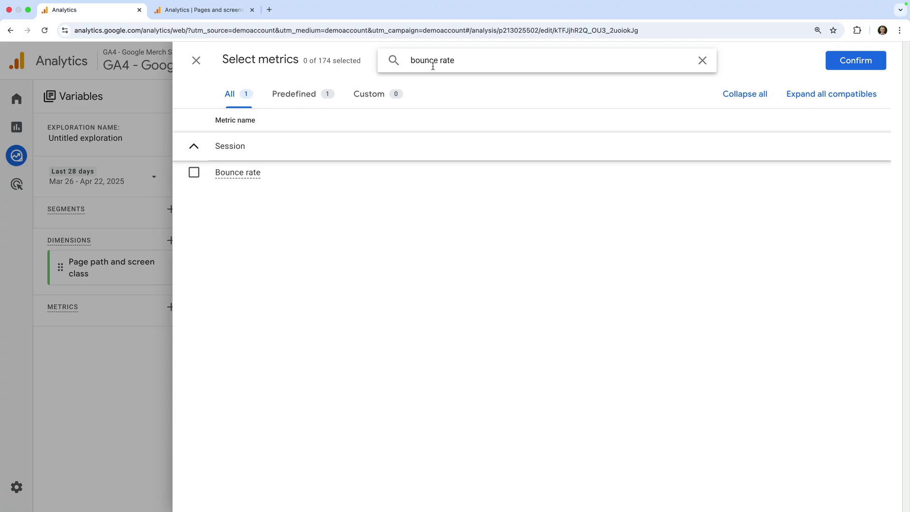
click(194, 173)
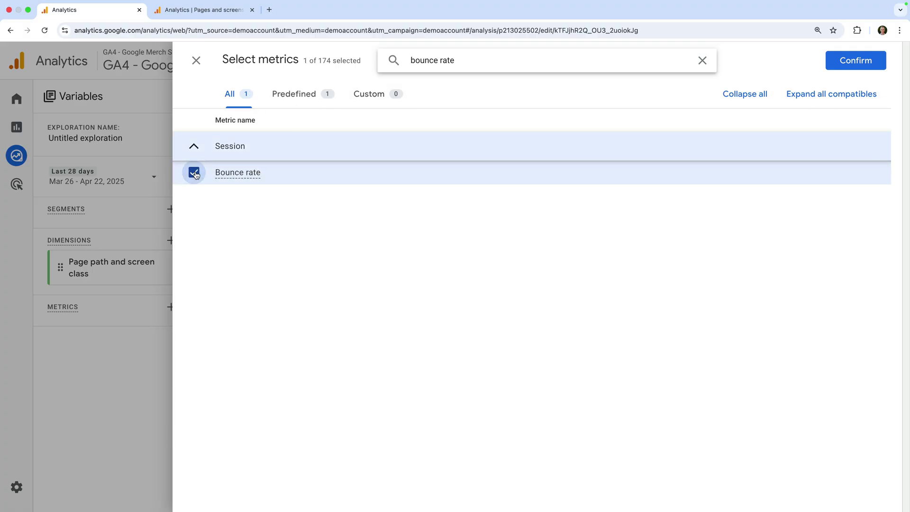
triple_click(417, 62)
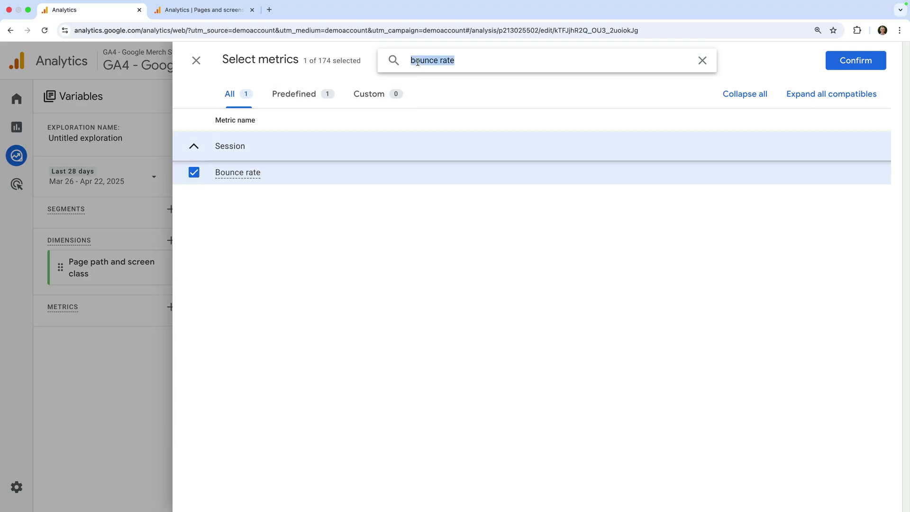
text(views)
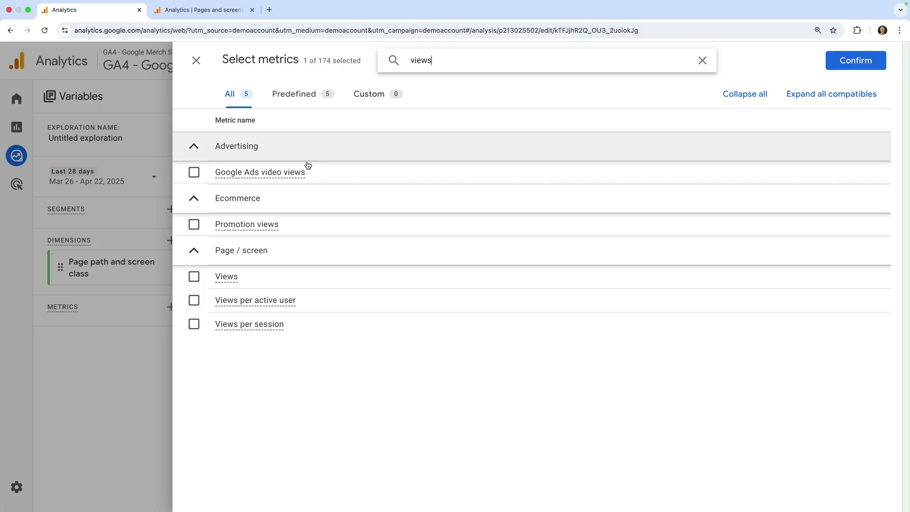
click(194, 277)
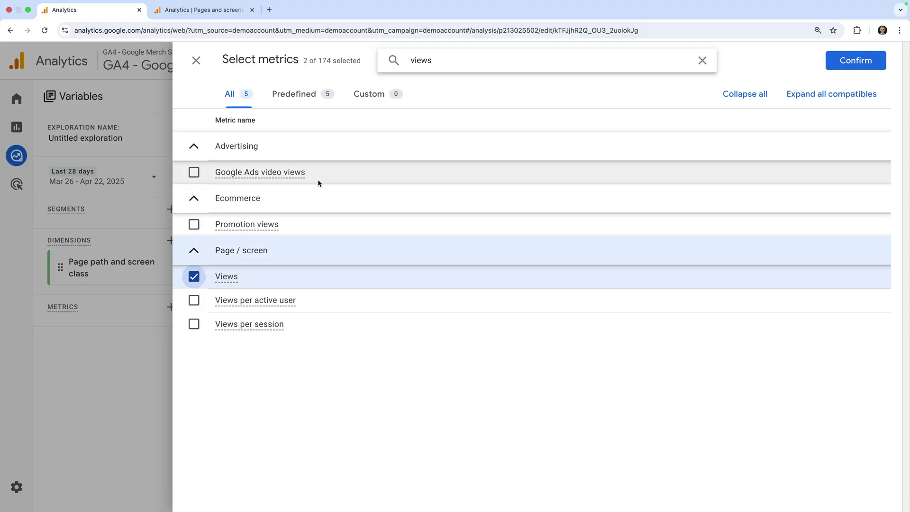
double_click(415, 66)
text(a)
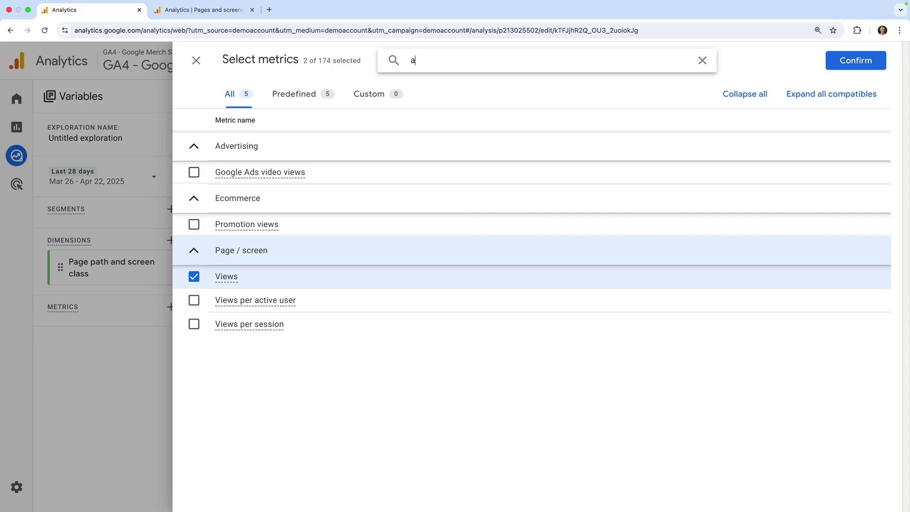
text(ctive users)
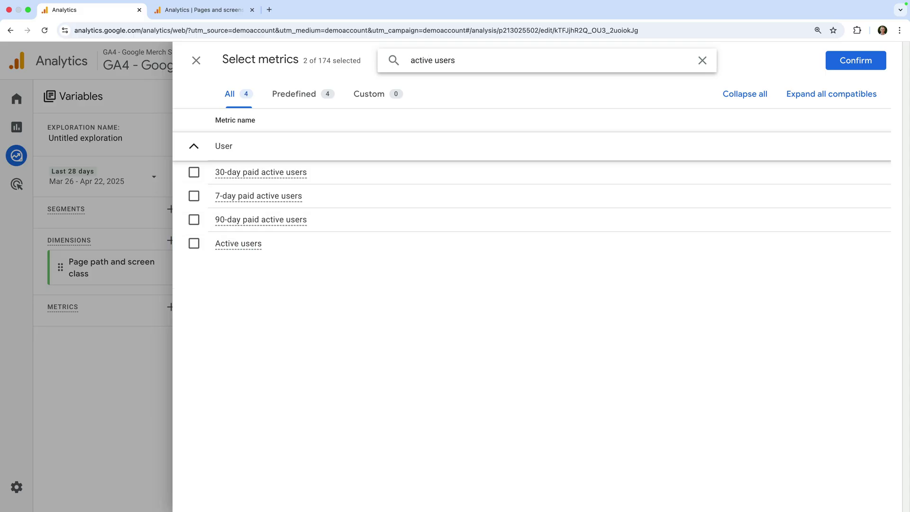
click(194, 244)
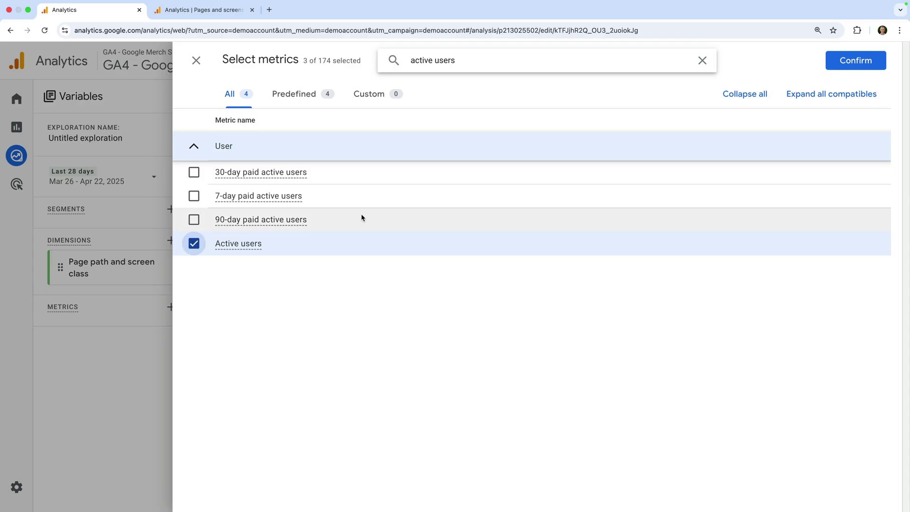
click(843, 67)
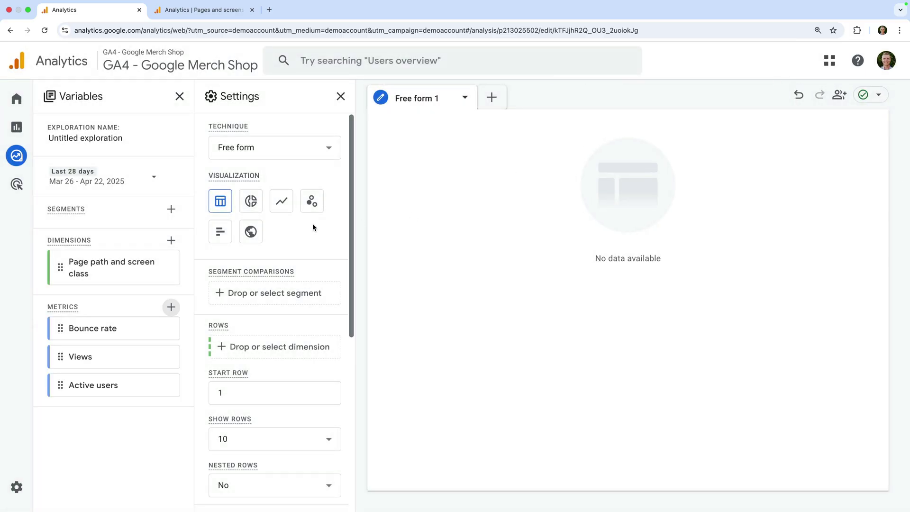
Fill the table with page path rows plus Bounce rate, Views and Active users, then return to Reports
double_click(152, 269)
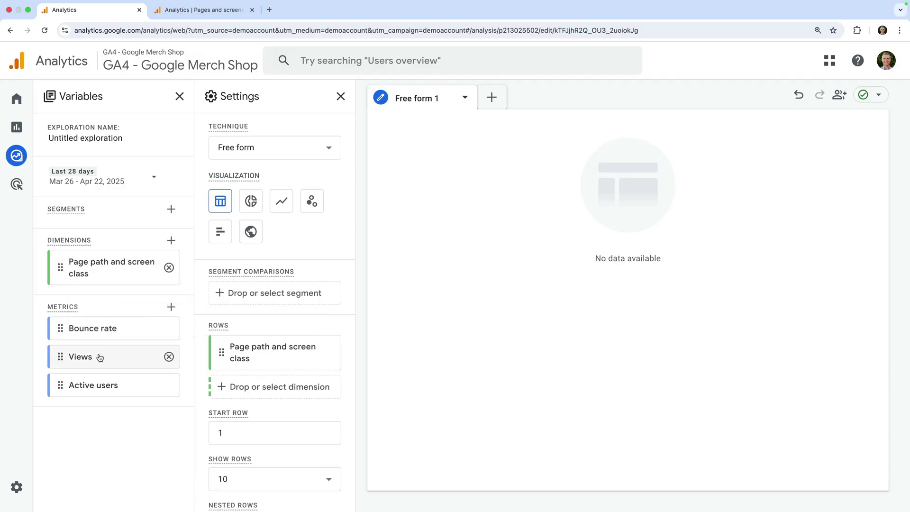
double_click(106, 329)
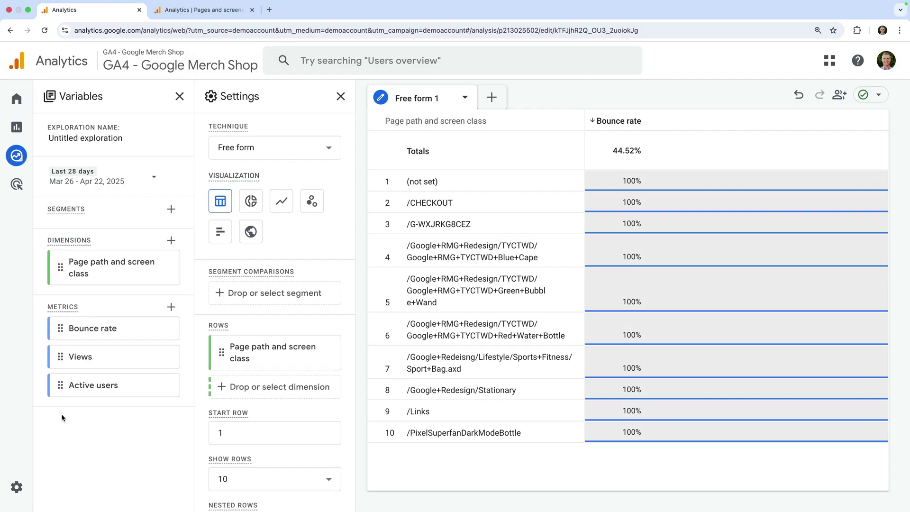
double_click(76, 357)
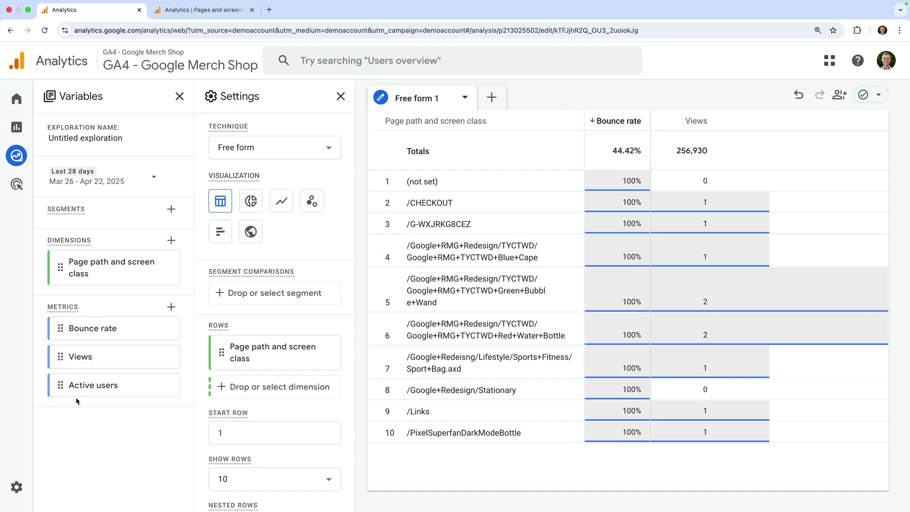
double_click(81, 386)
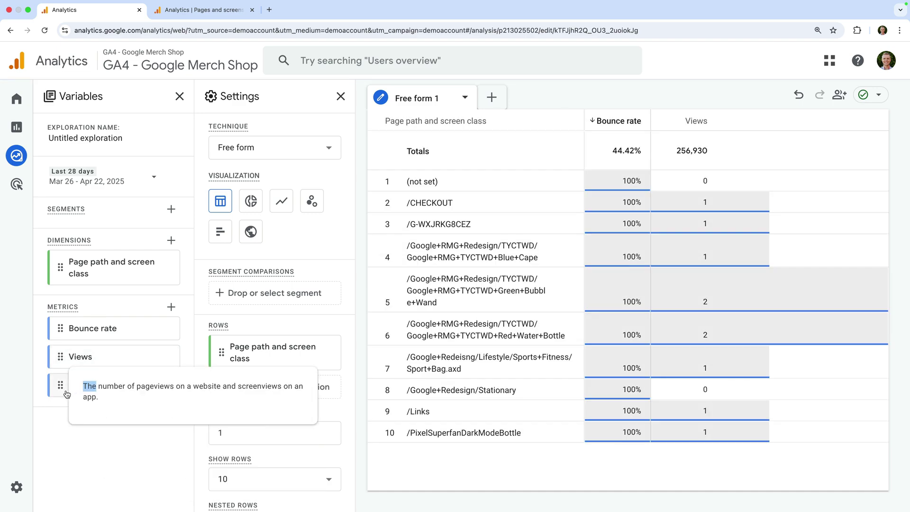
double_click(67, 394)
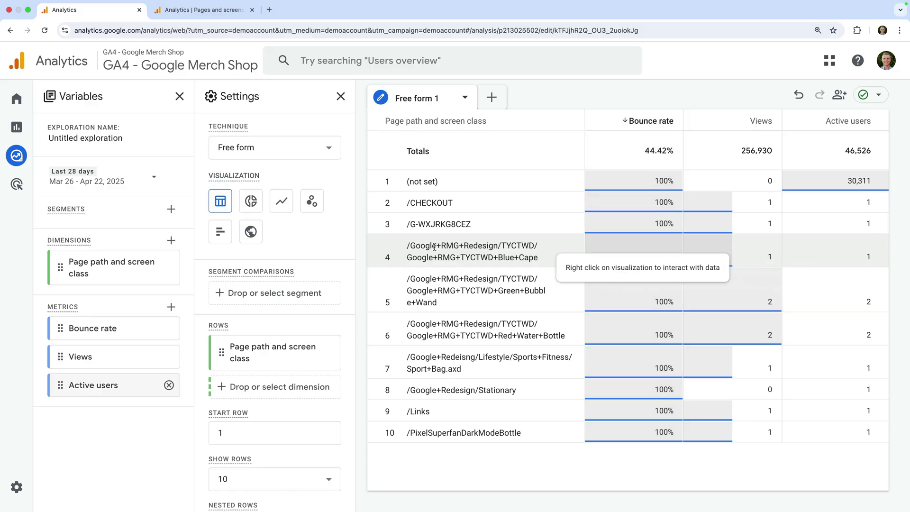
click(26, 136)
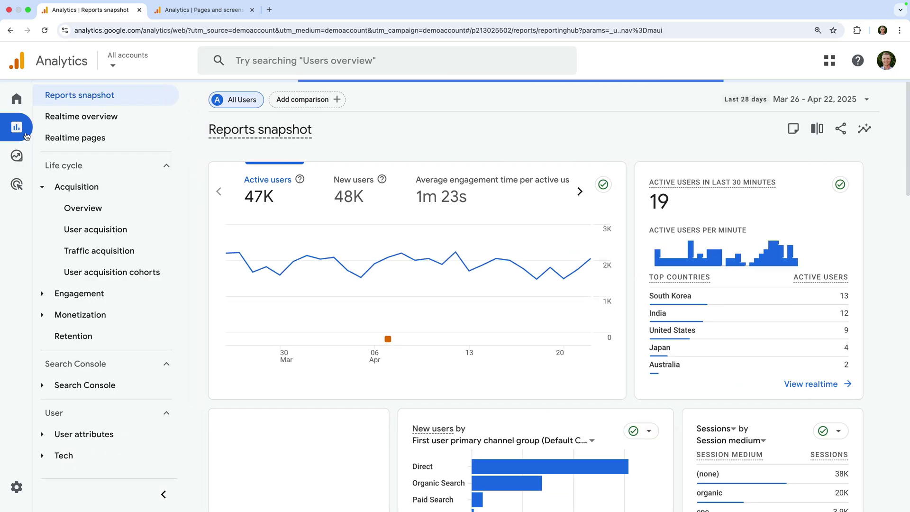
Review Engagement > Pages and screens for Merch Shop, then switch to the demo property's tab
click(123, 297)
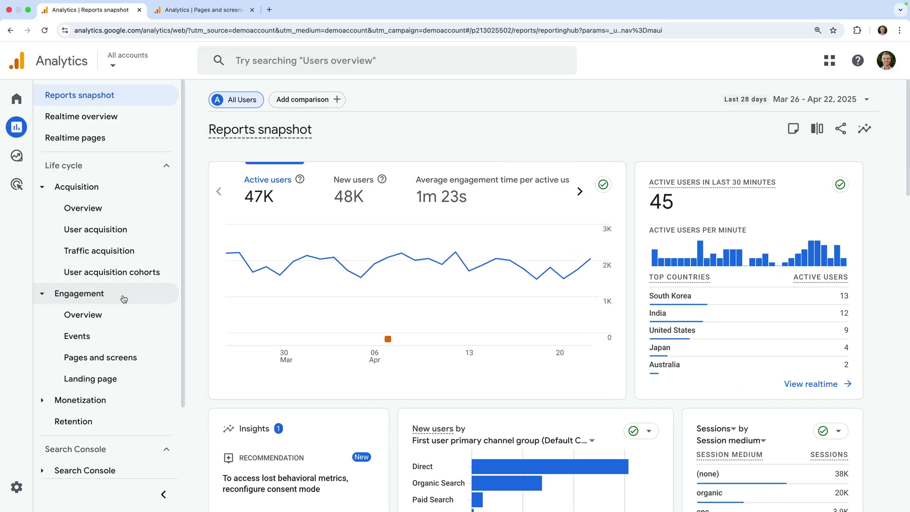
click(153, 359)
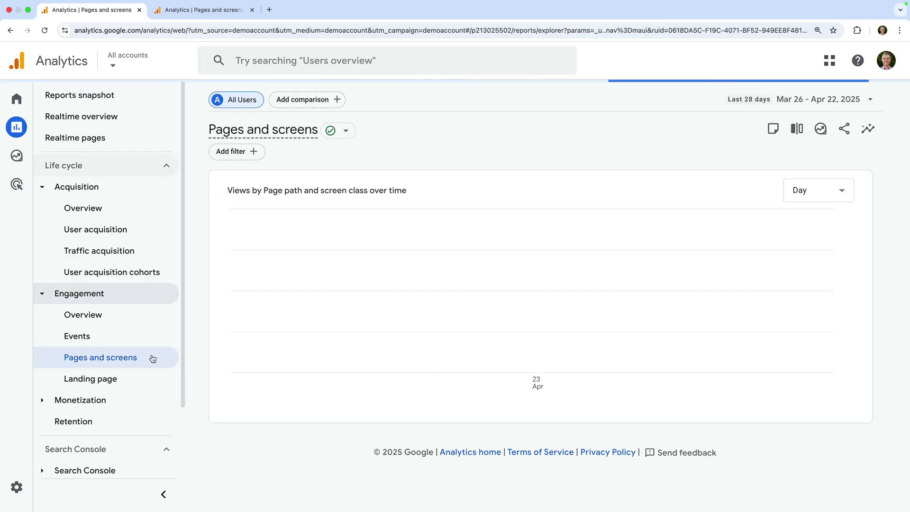
scroll(306, 327, down, 2)
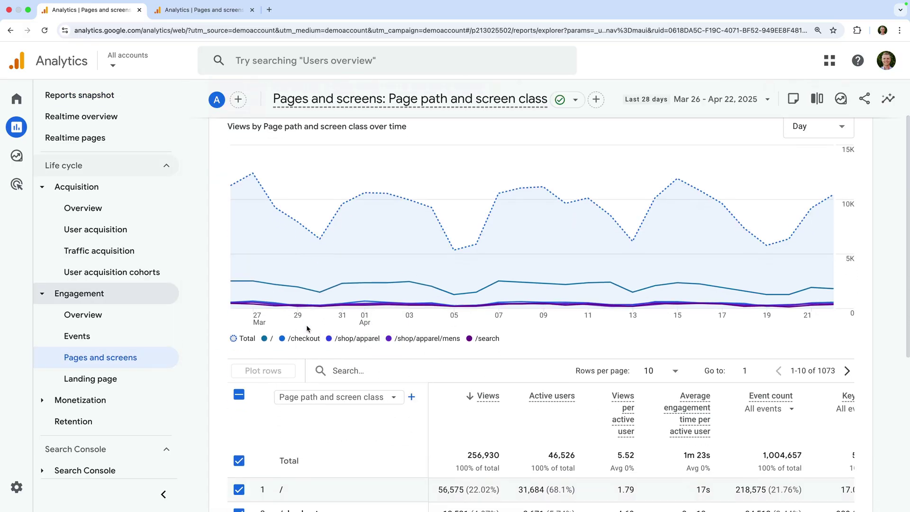
scroll(306, 325, down, 3)
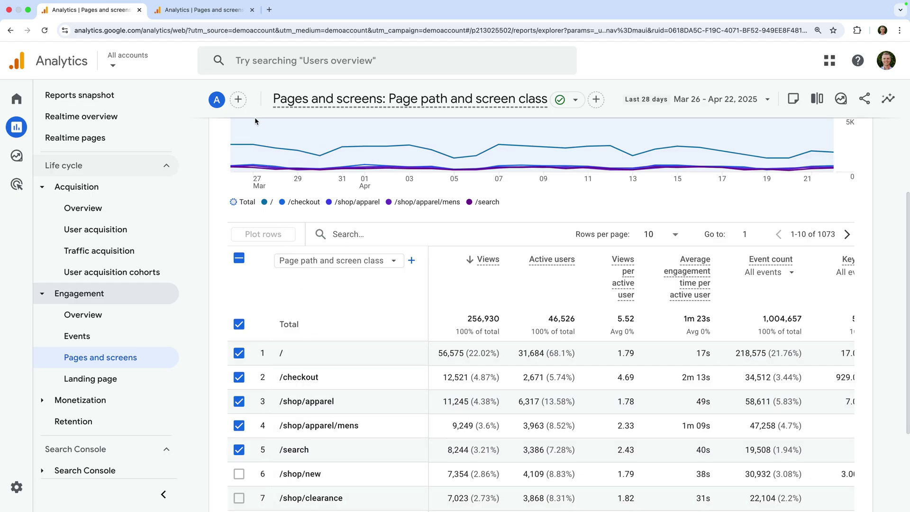
click(236, 10)
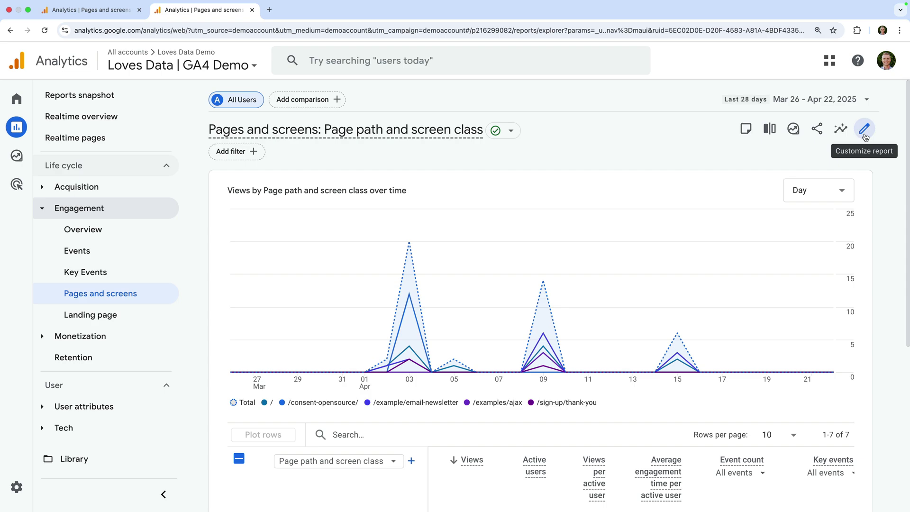
Customize the report to add Bounce rate as the second metric under Views
click(865, 137)
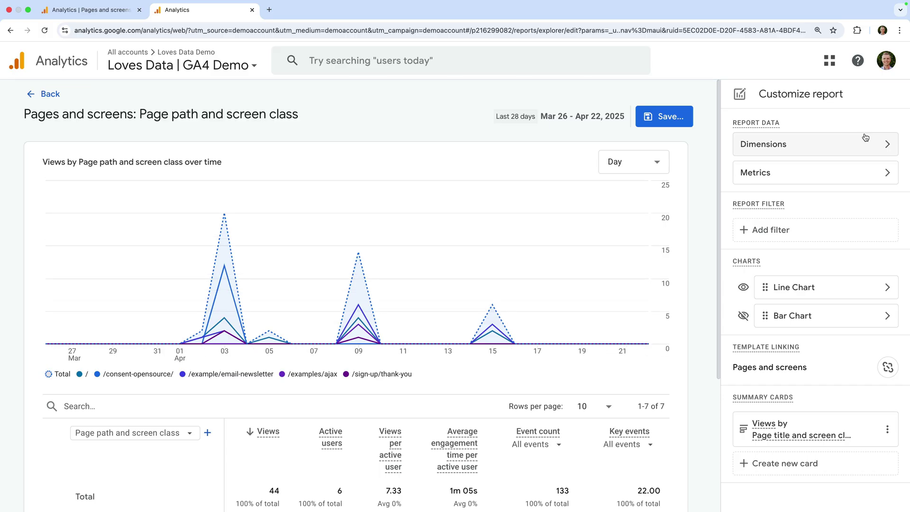
click(826, 172)
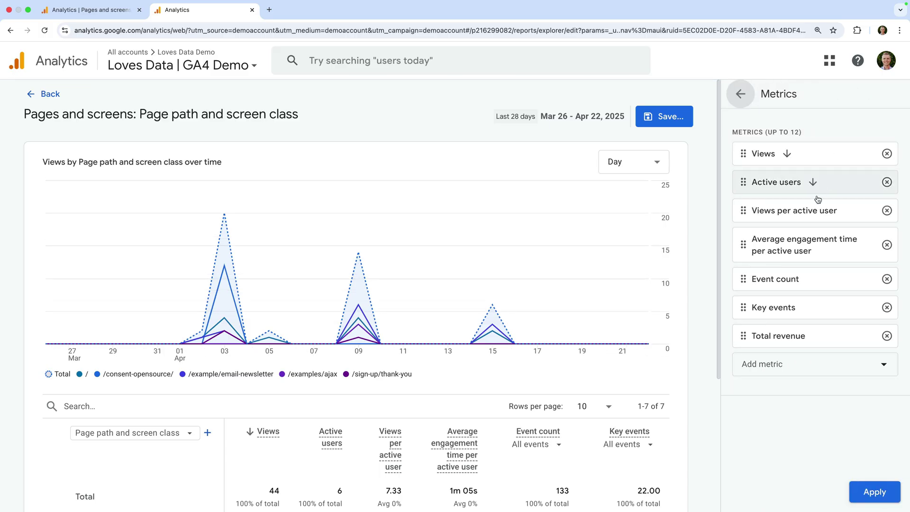
click(756, 365)
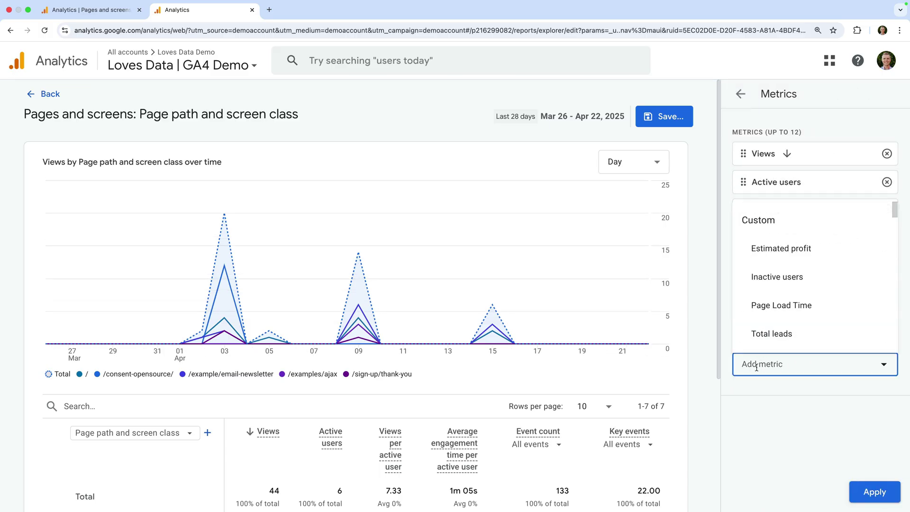
text(bounce rate)
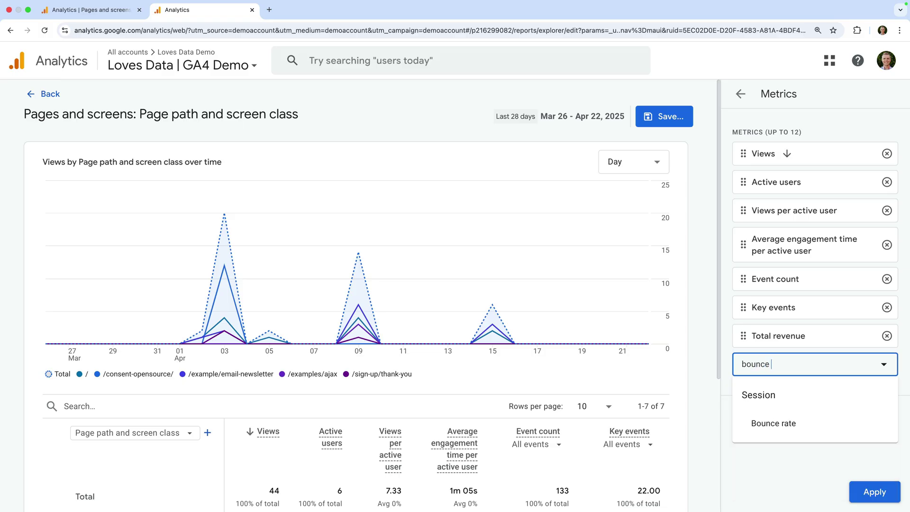
click(768, 423)
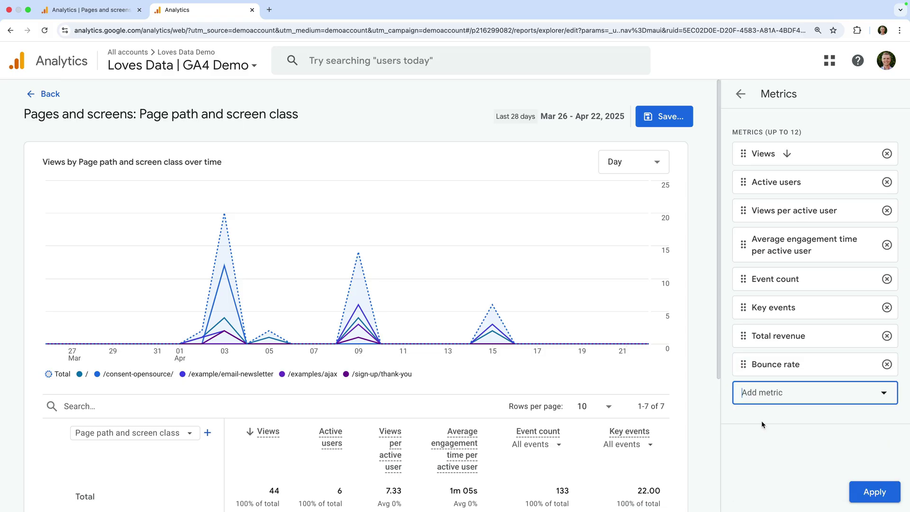
drag(743, 365, 740, 177)
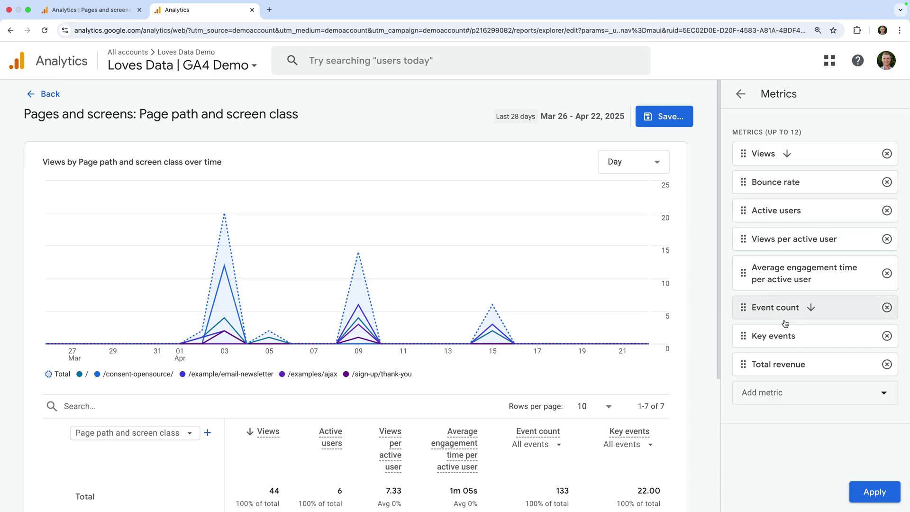
click(865, 493)
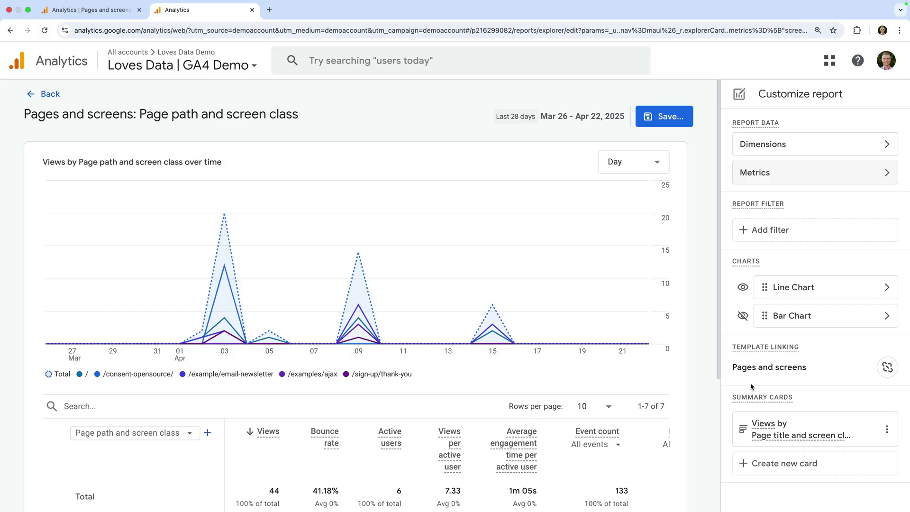
Save the changes to the current Pages and screens report
click(669, 119)
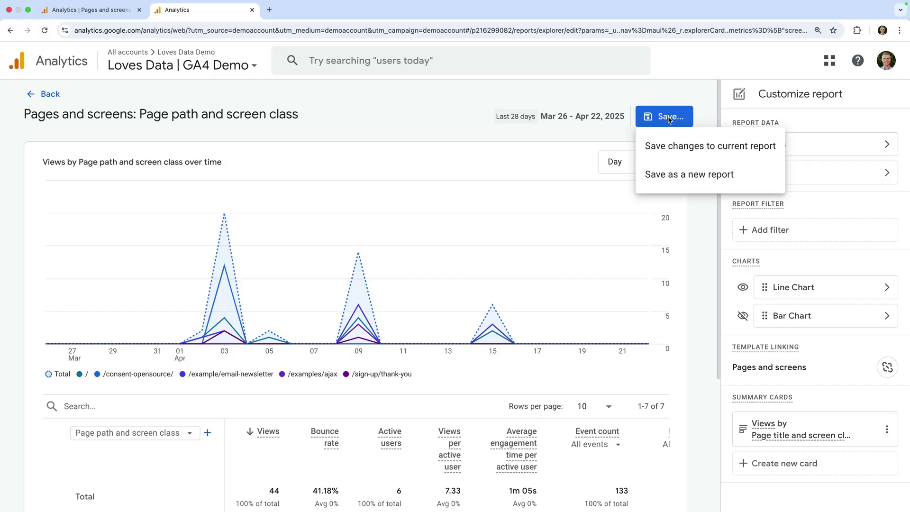
click(681, 150)
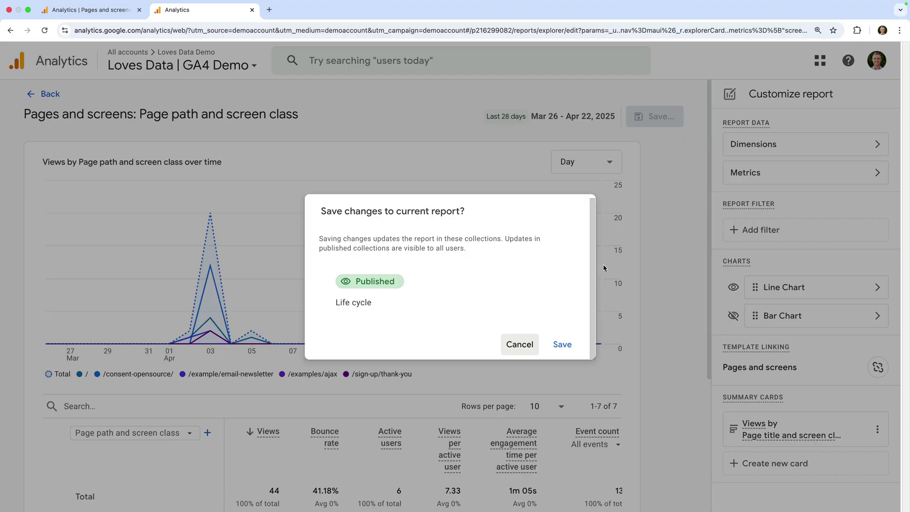
click(562, 344)
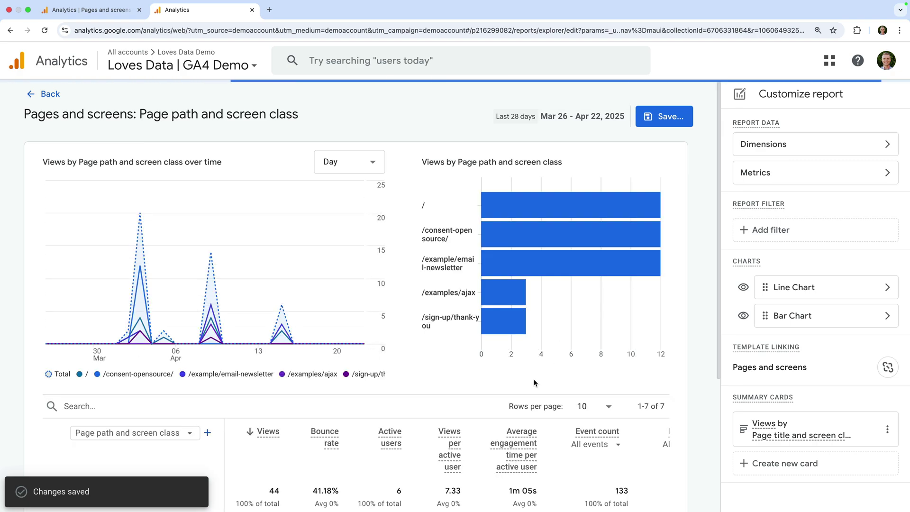
Sort the table by Bounce rate descending, then return to the Merch Shop tab
scroll(534, 383, down, 4)
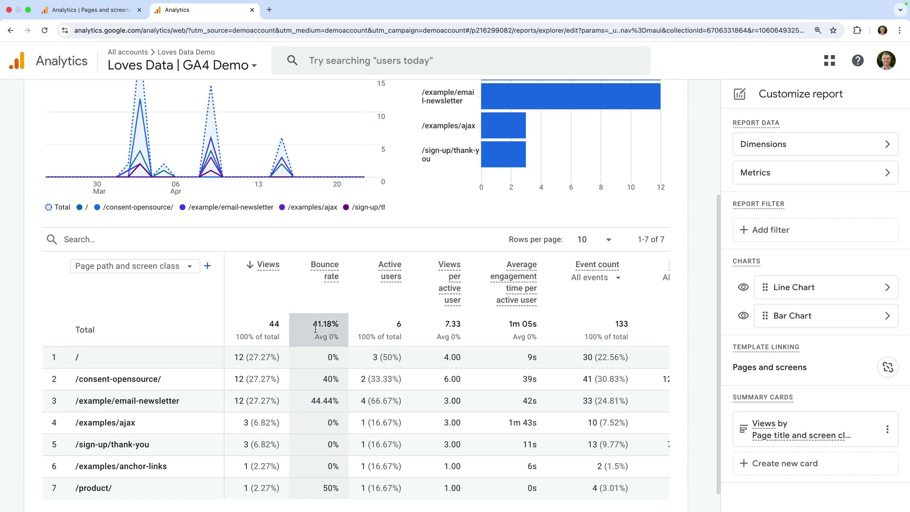
click(304, 270)
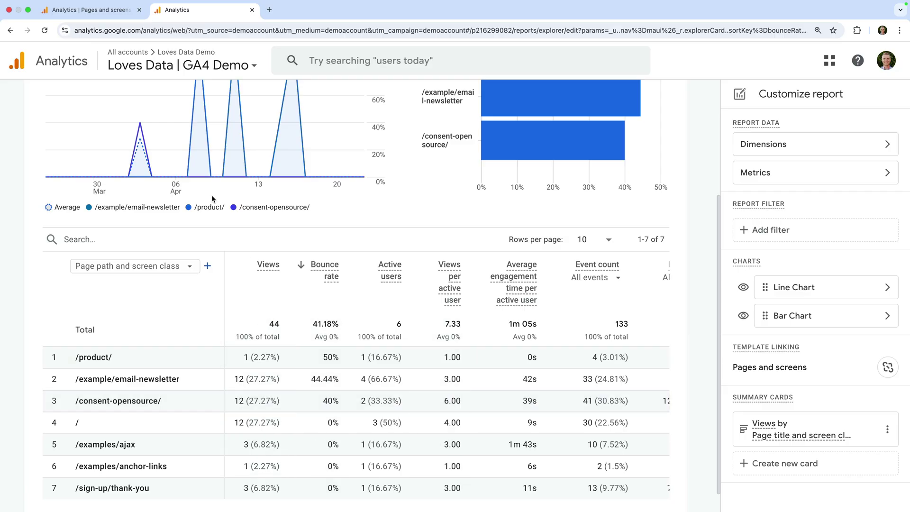
click(109, 16)
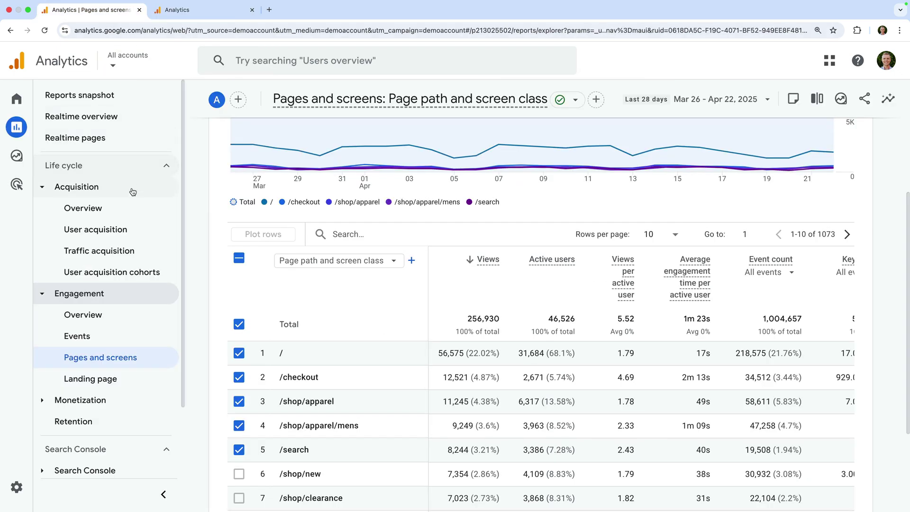
Go through Traffic acquisition to the Landing page report under Engagement
click(144, 250)
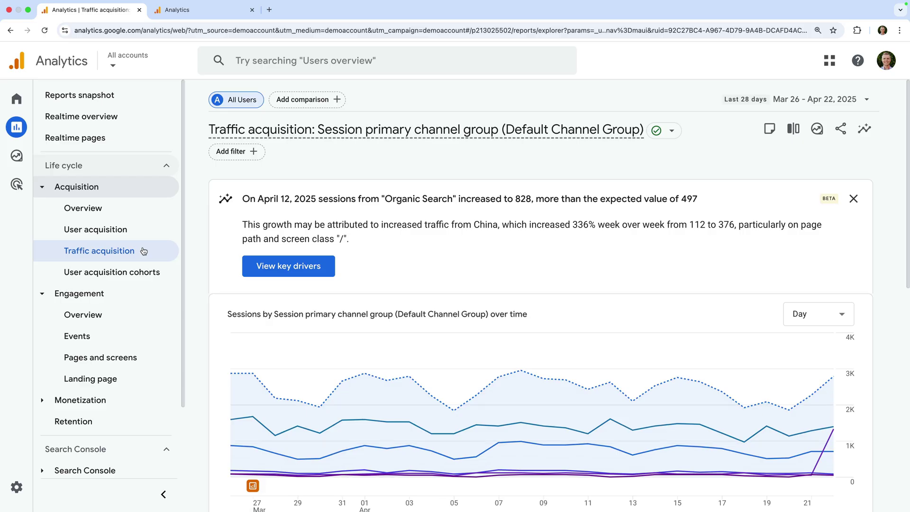
mouse_move(21, 159)
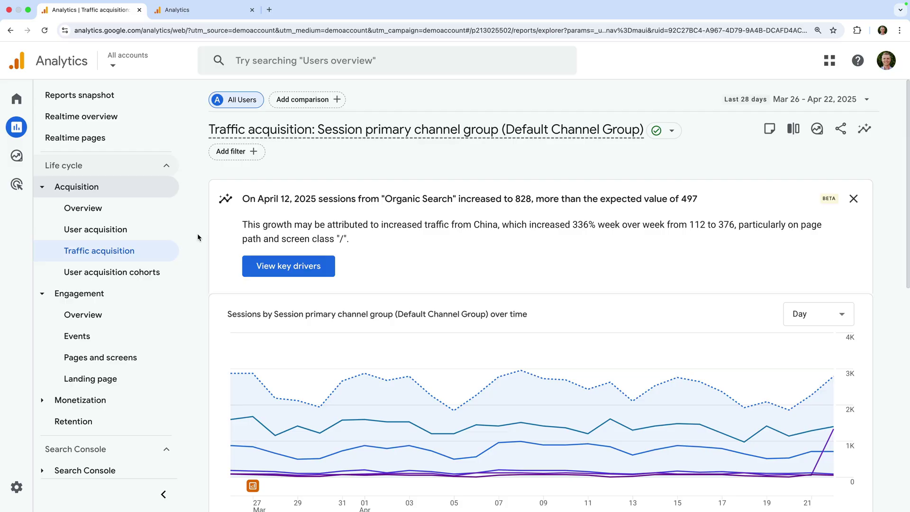
click(133, 379)
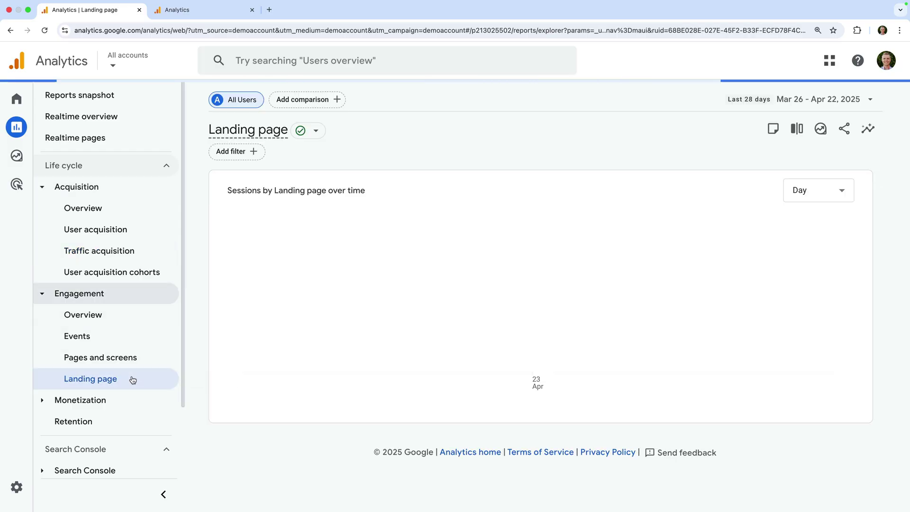